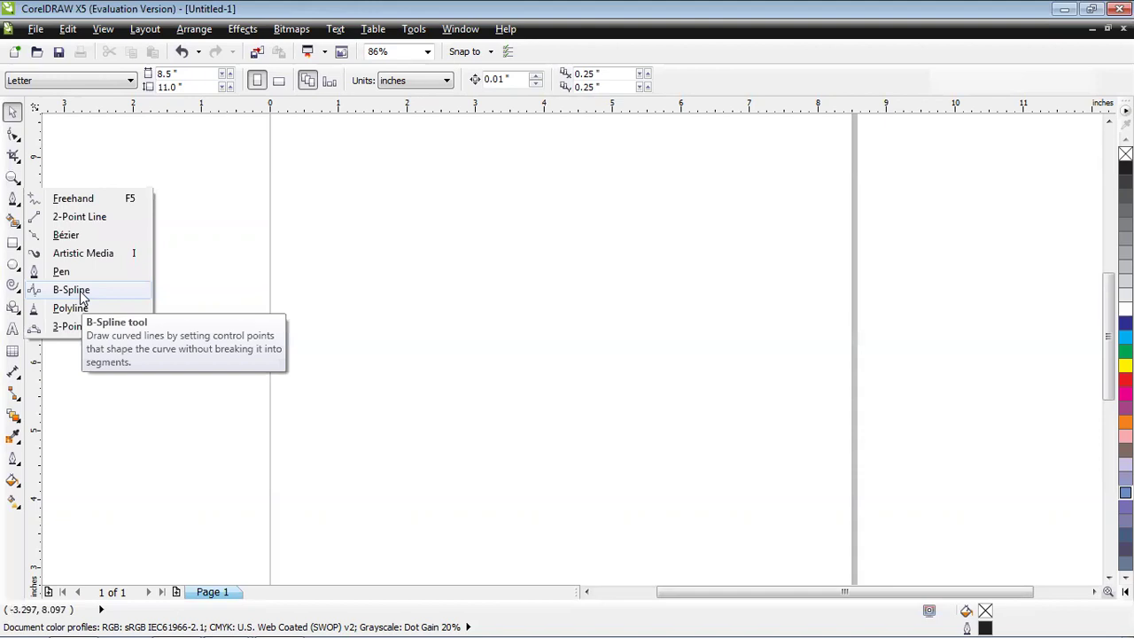
# Draw a closed, wavy bean-shaped curve about 9.6 by 4.2 inches with the B-Spline tool, using seven control points.
pyautogui.click(79, 291)
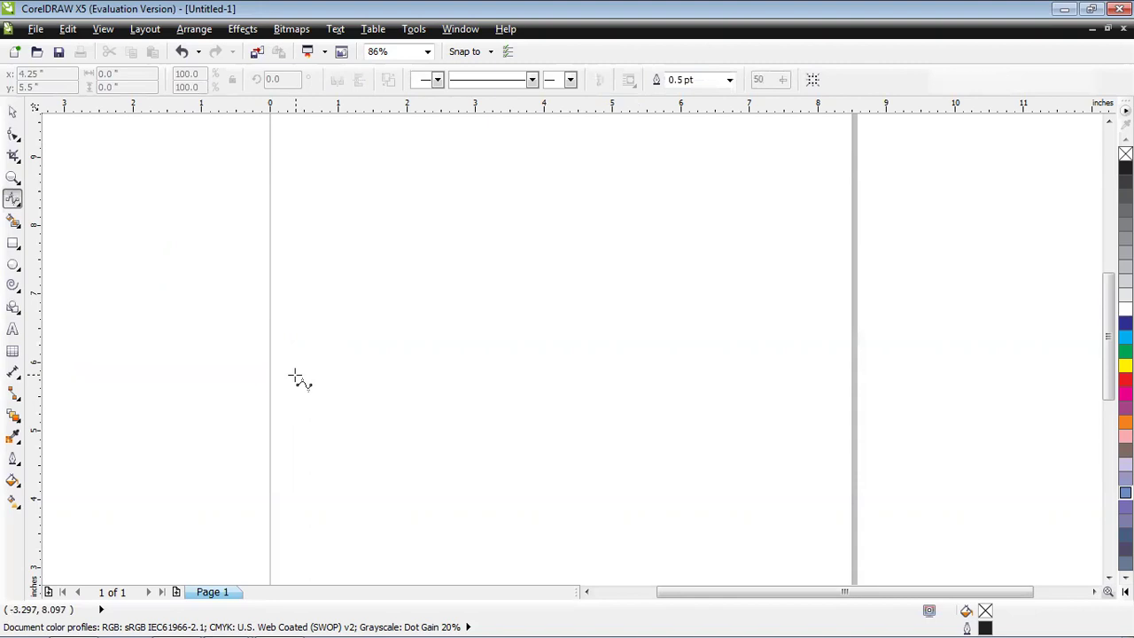
pyautogui.click(296, 374)
pyautogui.click(476, 216)
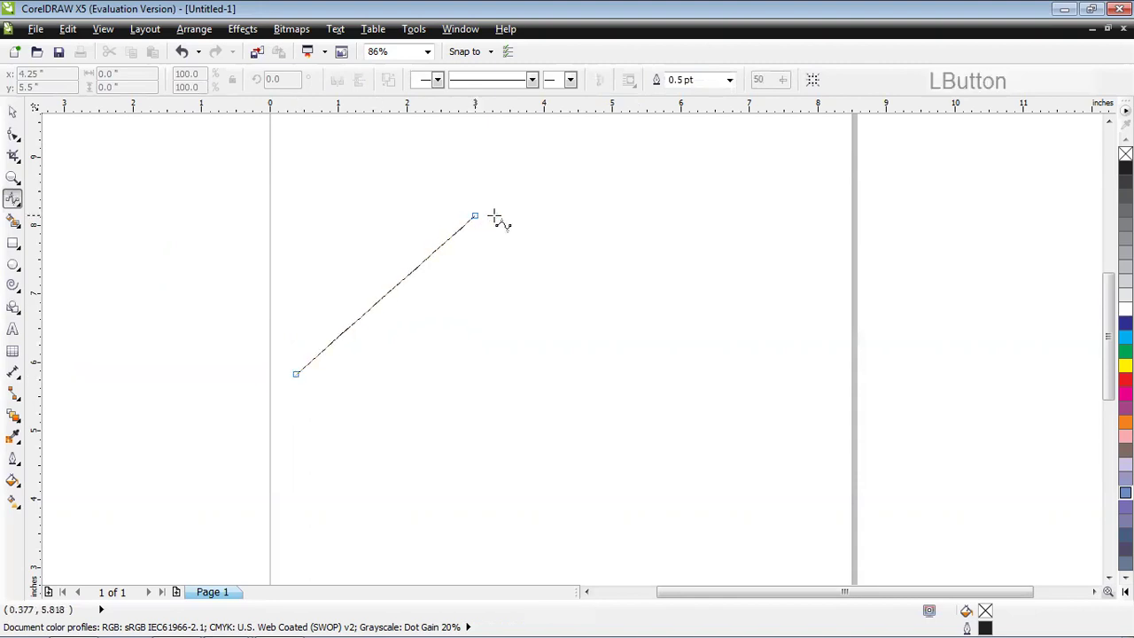
pyautogui.click(803, 492)
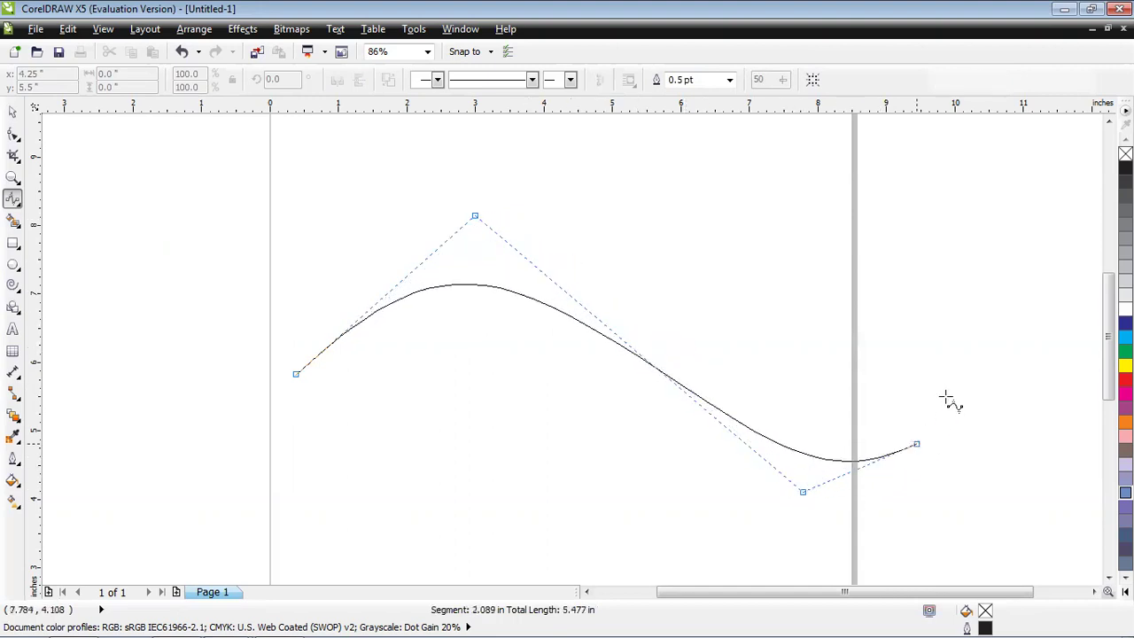
pyautogui.click(1000, 229)
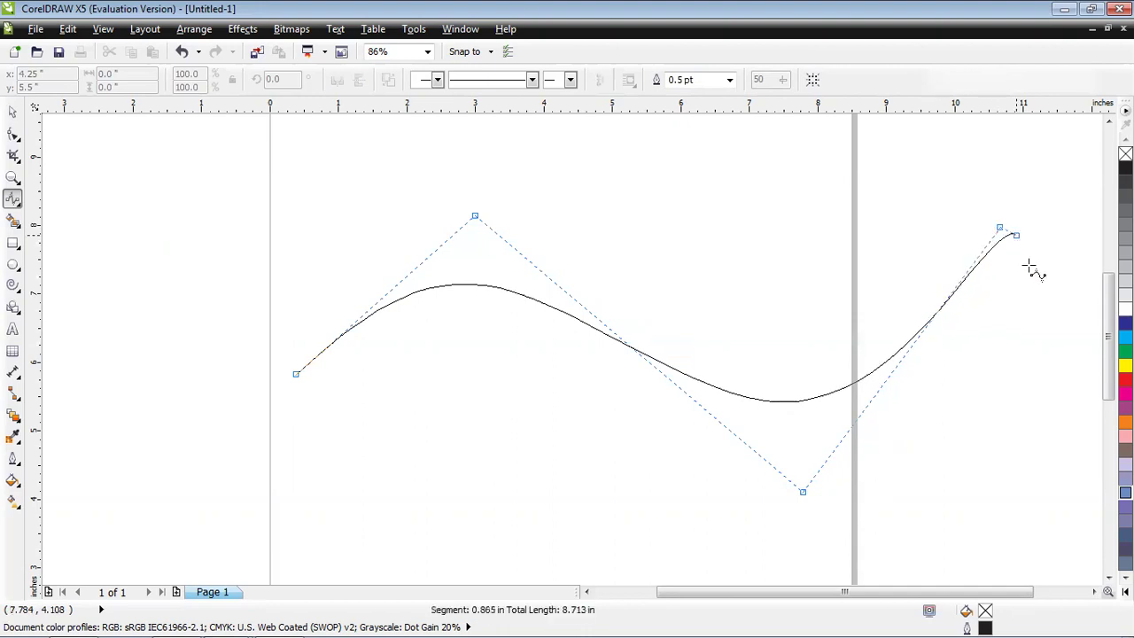
pyautogui.click(1046, 470)
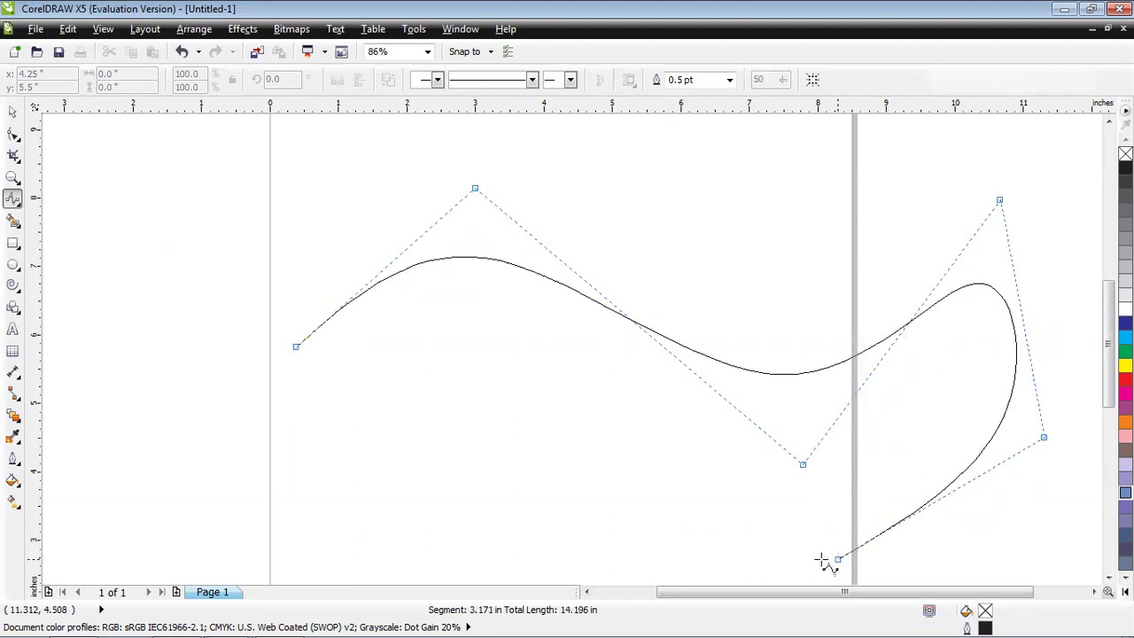
pyautogui.click(837, 559)
pyautogui.click(516, 536)
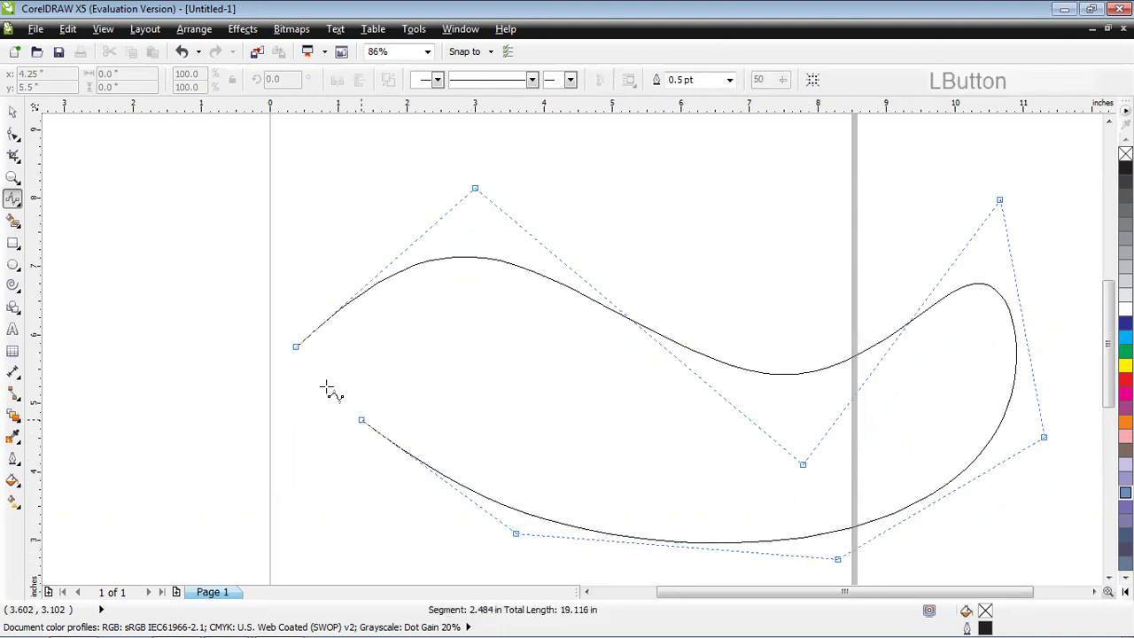
pyautogui.click(295, 348)
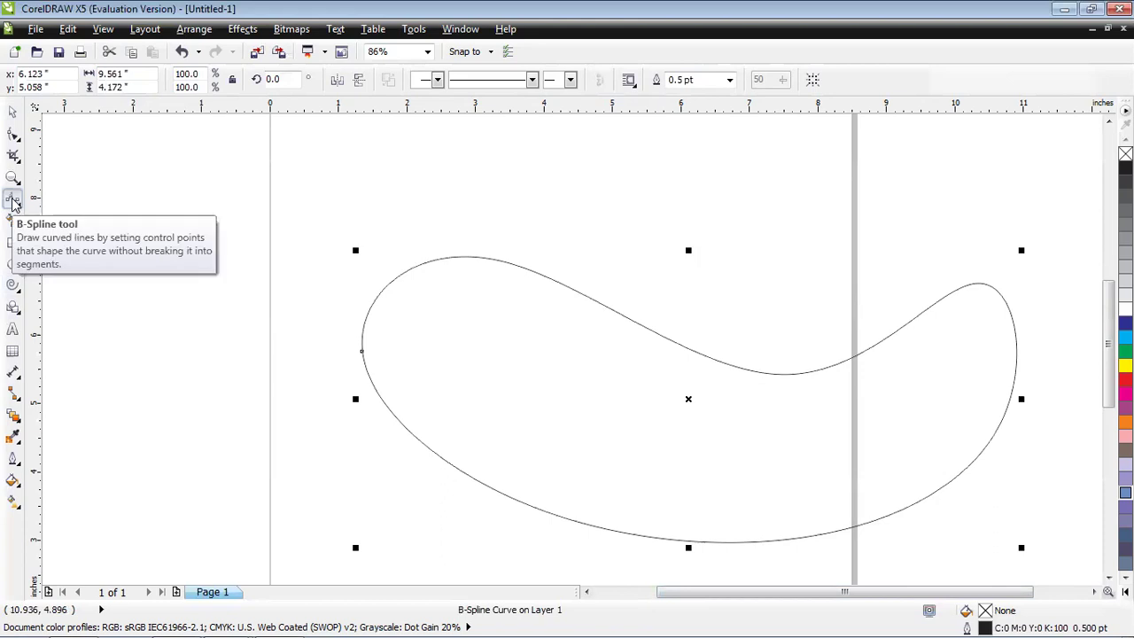
# Draw a closed Polyline shape about 7.5 by 5.5 inches, mixing straight and freehand segments and overlapping the B-spline shape.
pyautogui.click(12, 202)
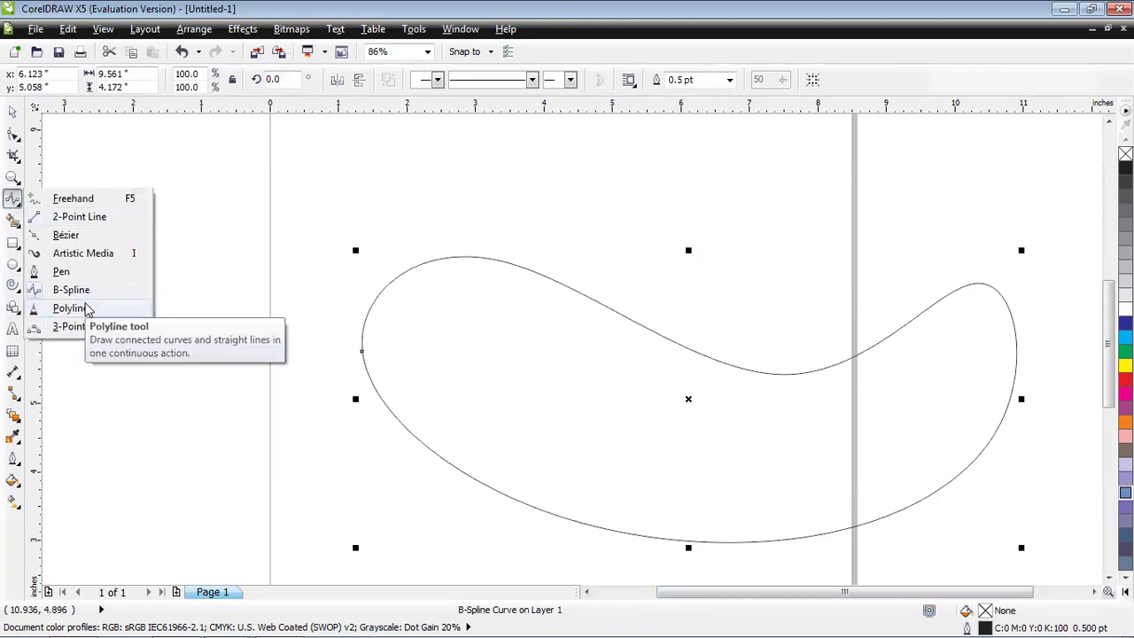
pyautogui.click(71, 308)
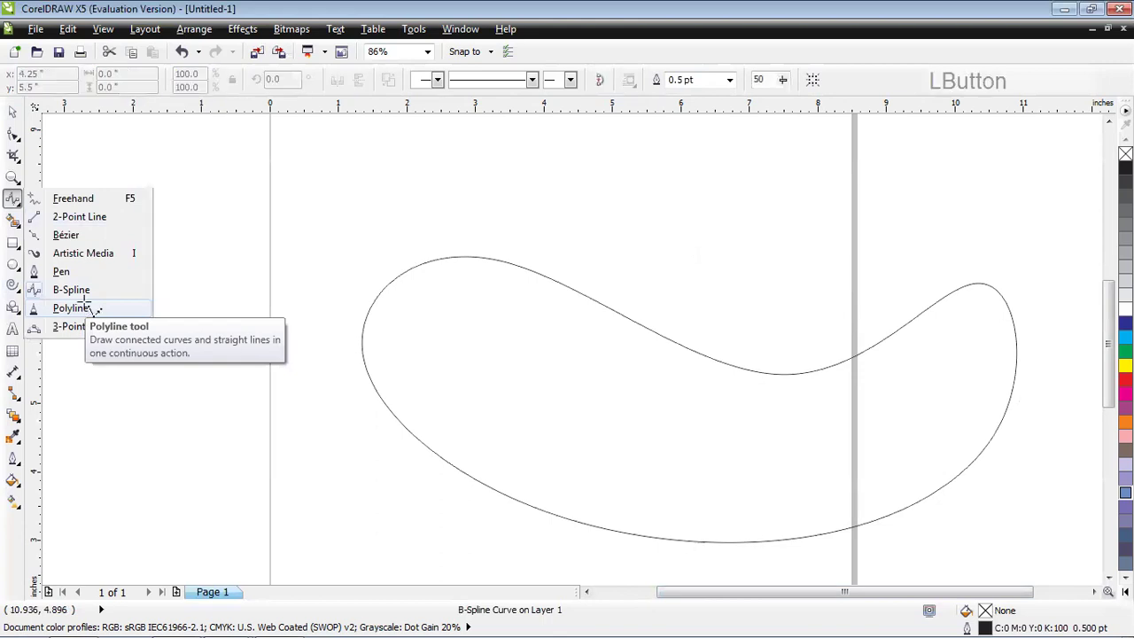
pyautogui.click(198, 249)
pyautogui.click(317, 494)
pyautogui.click(425, 183)
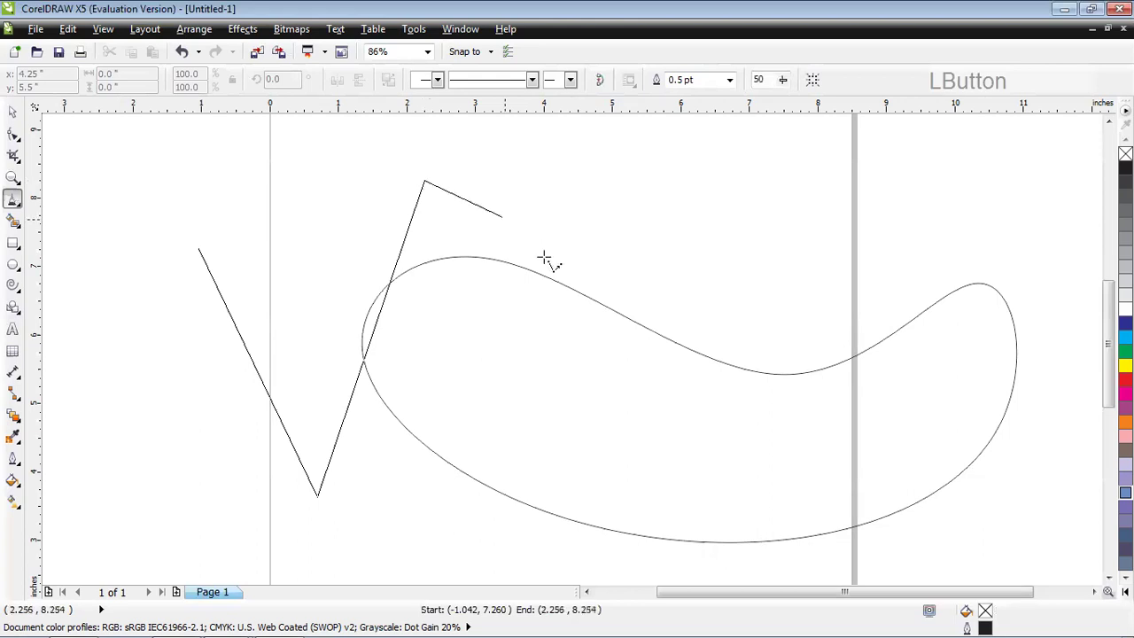
pyautogui.click(618, 466)
pyautogui.moveTo(621, 505)
pyautogui.mouseDown()
pyautogui.moveTo(596, 532)
pyautogui.moveTo(555, 542)
pyautogui.moveTo(505, 515)
pyautogui.moveTo(450, 396)
pyautogui.mouseUp()
pyautogui.moveTo(298, 554)
pyautogui.mouseDown()
pyautogui.moveTo(176, 520)
pyautogui.moveTo(139, 479)
pyautogui.moveTo(106, 334)
pyautogui.mouseUp()
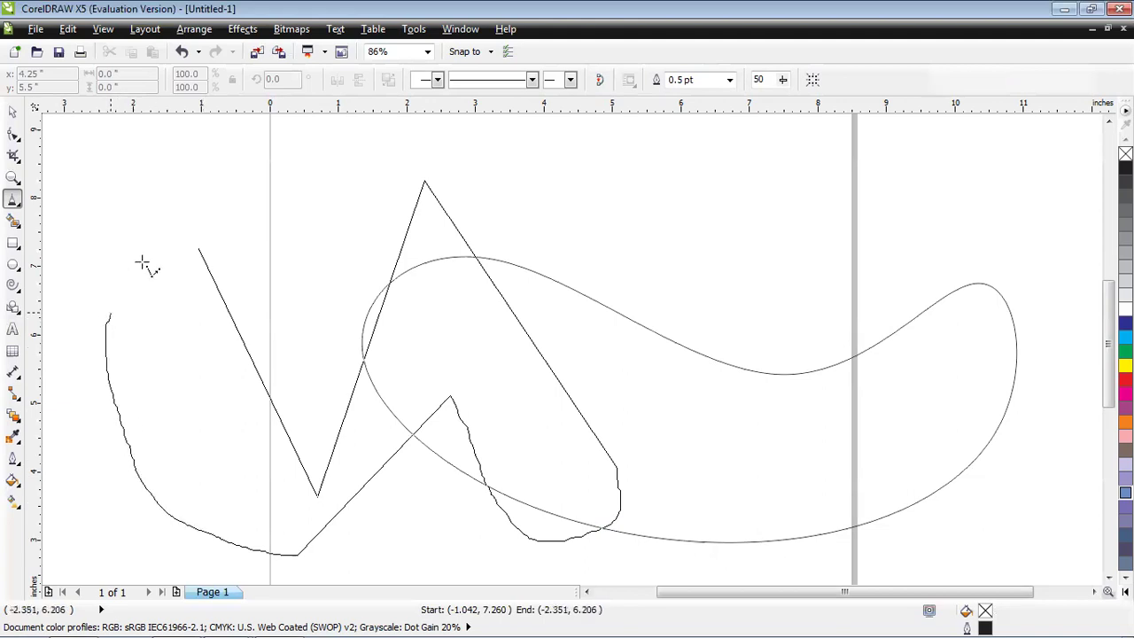
pyautogui.click(198, 248)
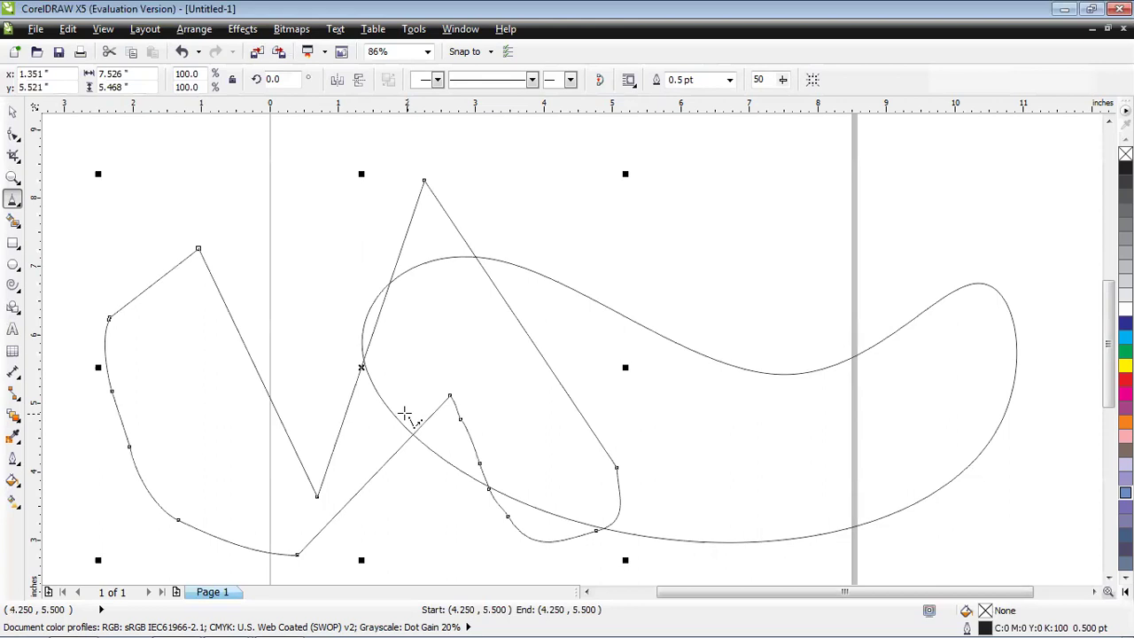
# Delete the polyline shape and the B-spline shape to clear the page.
pyautogui.click(12, 203)
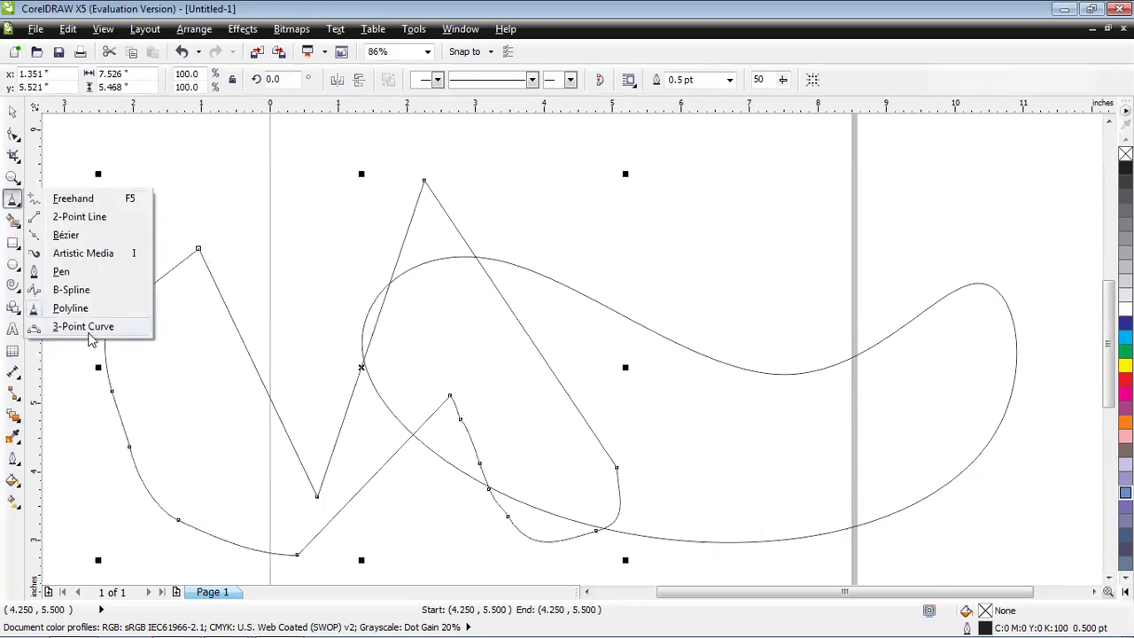
pyautogui.click(12, 111)
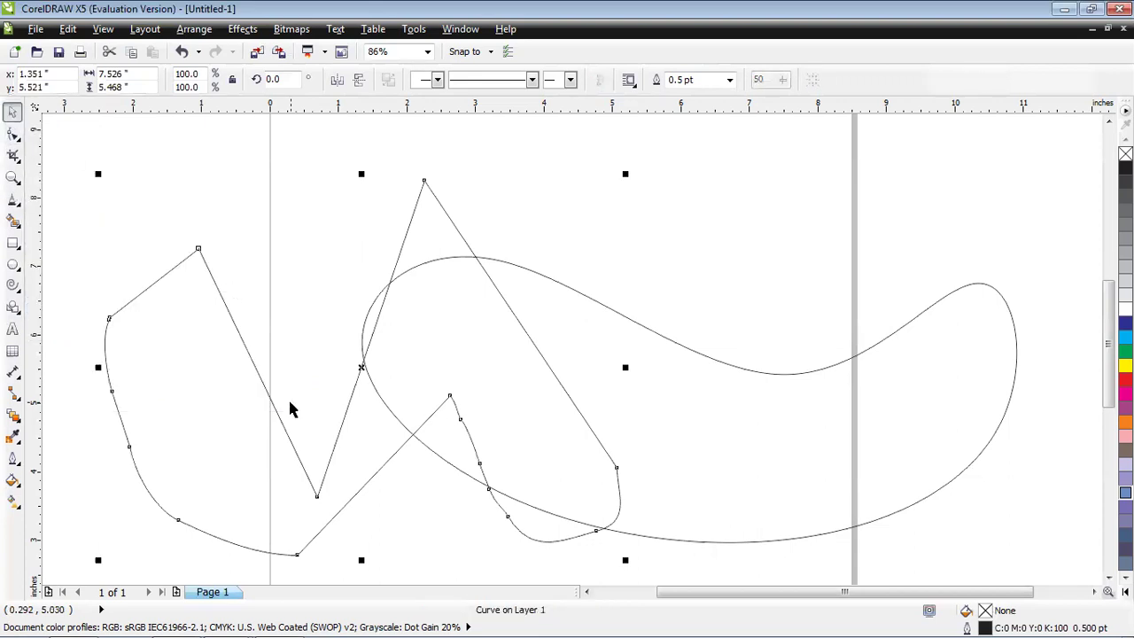
pyautogui.press('Delete')
pyautogui.click(522, 325)
pyautogui.press('Delete')
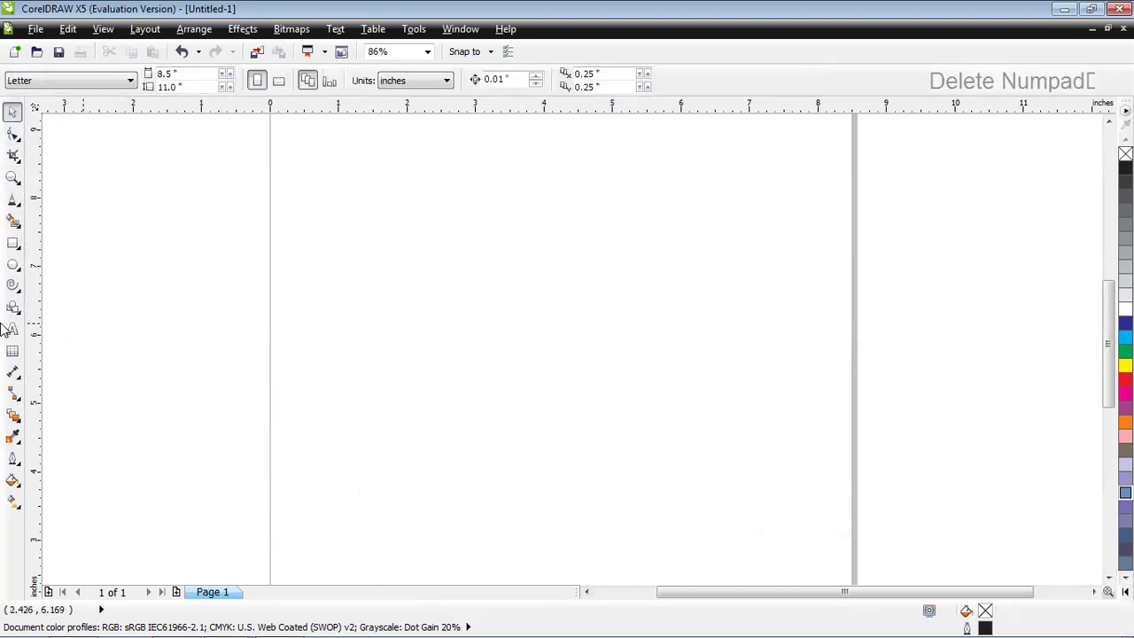
# Activate the 3-Point Curve tool on the empty page.
pyautogui.click(13, 202)
pyautogui.click(55, 324)
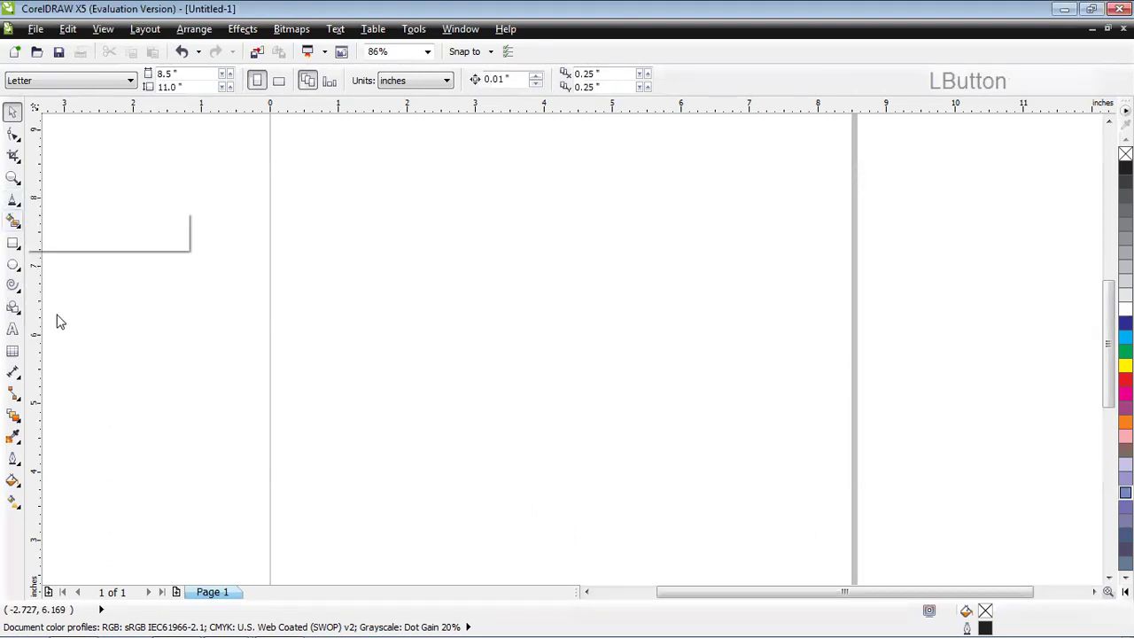
pyautogui.click(14, 202)
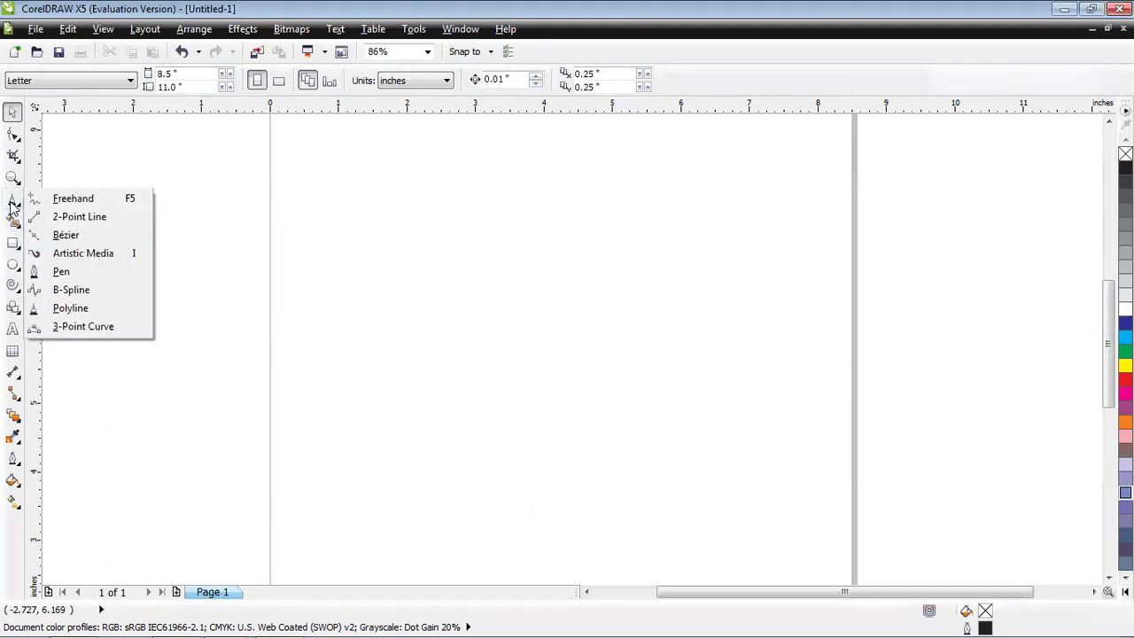
pyautogui.click(71, 328)
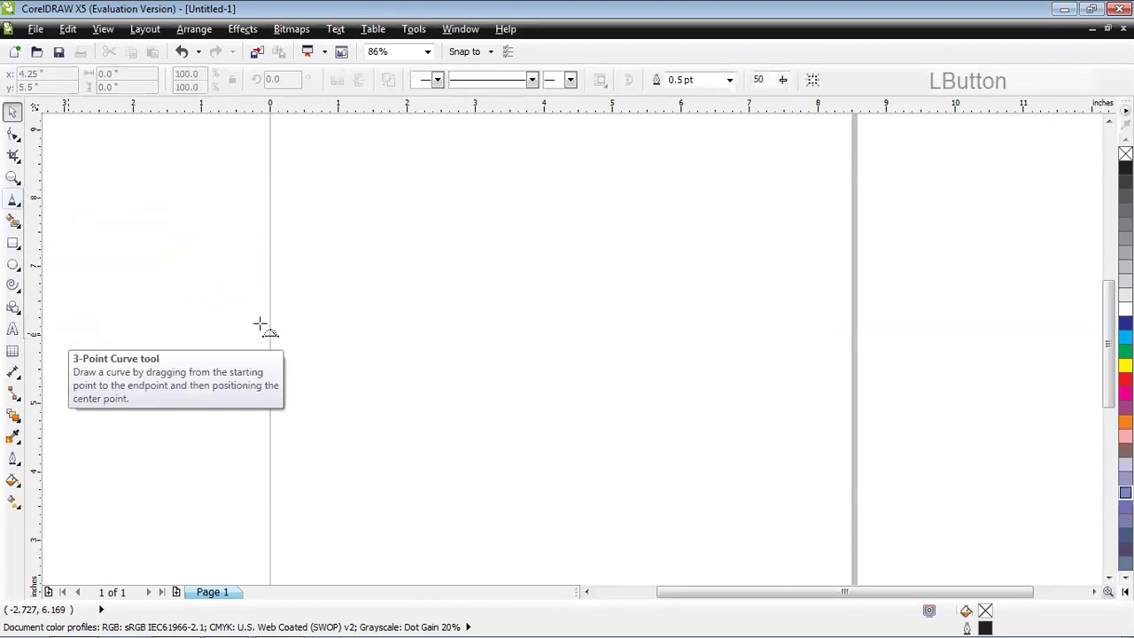
pyautogui.moveTo(439, 229); pyautogui.dragTo(754, 448)
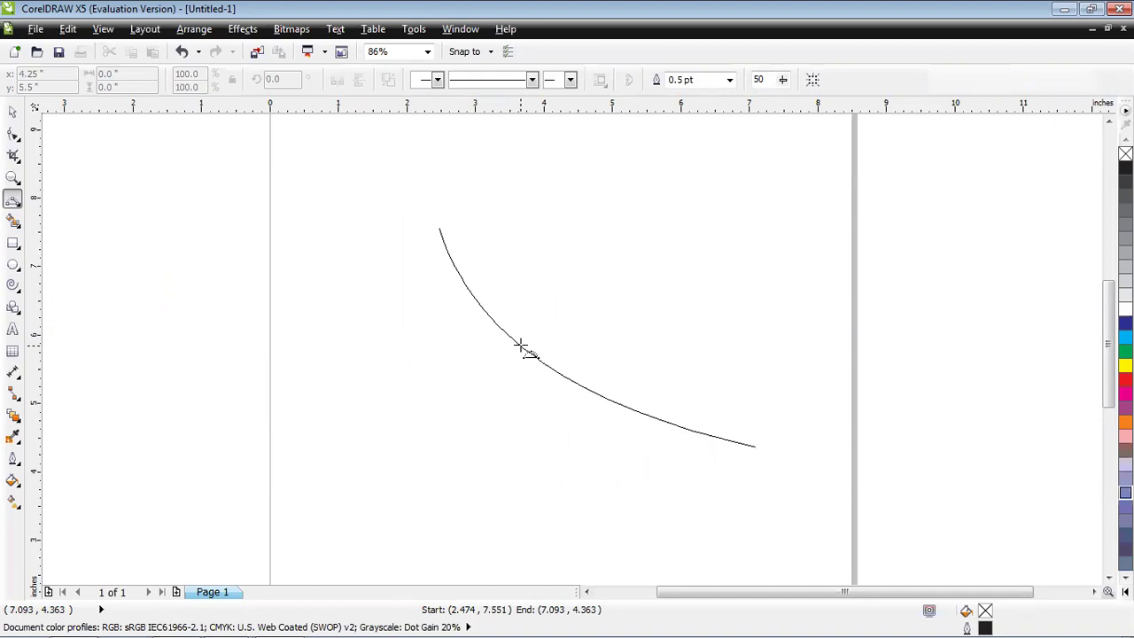
pyautogui.press('BackSpace')
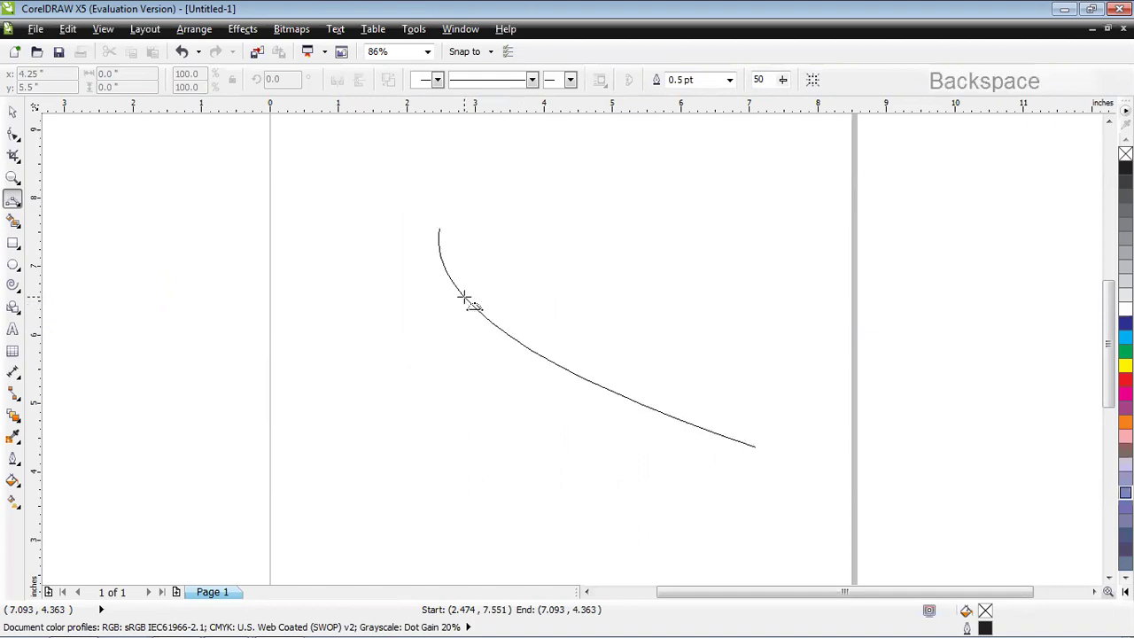
pyautogui.press('Escape')
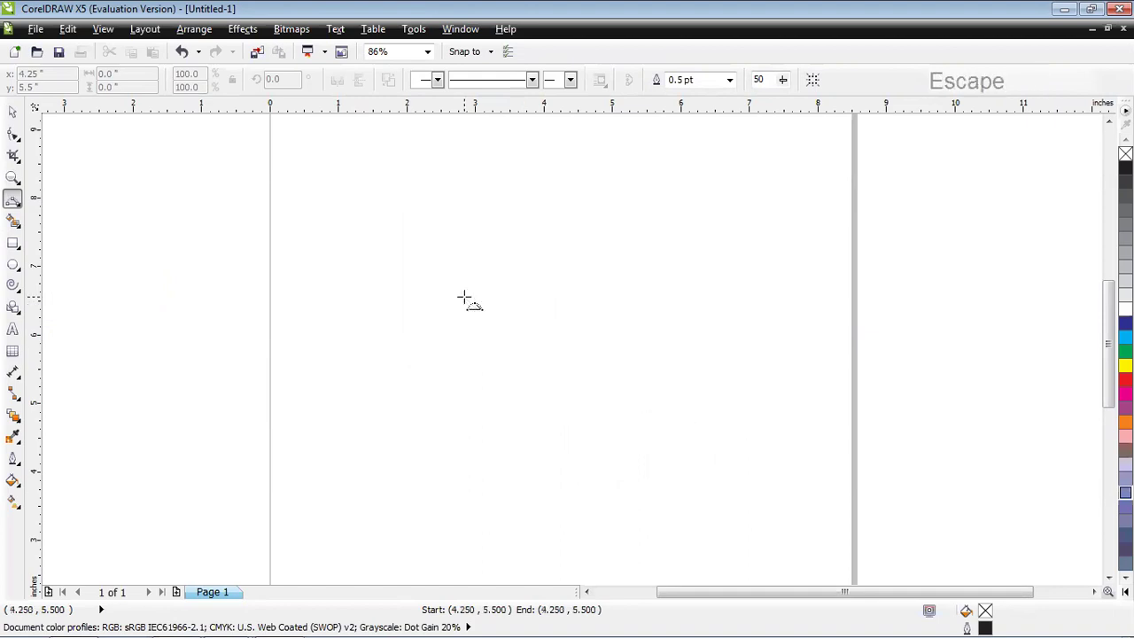
# Draw a downward-bowed 3-point curve on the page with level endpoints about 4.2 inches apart and a depth of about 0.68 inches.
pyautogui.click(388, 371)
pyautogui.moveTo(390, 380); pyautogui.dragTo(676, 380)
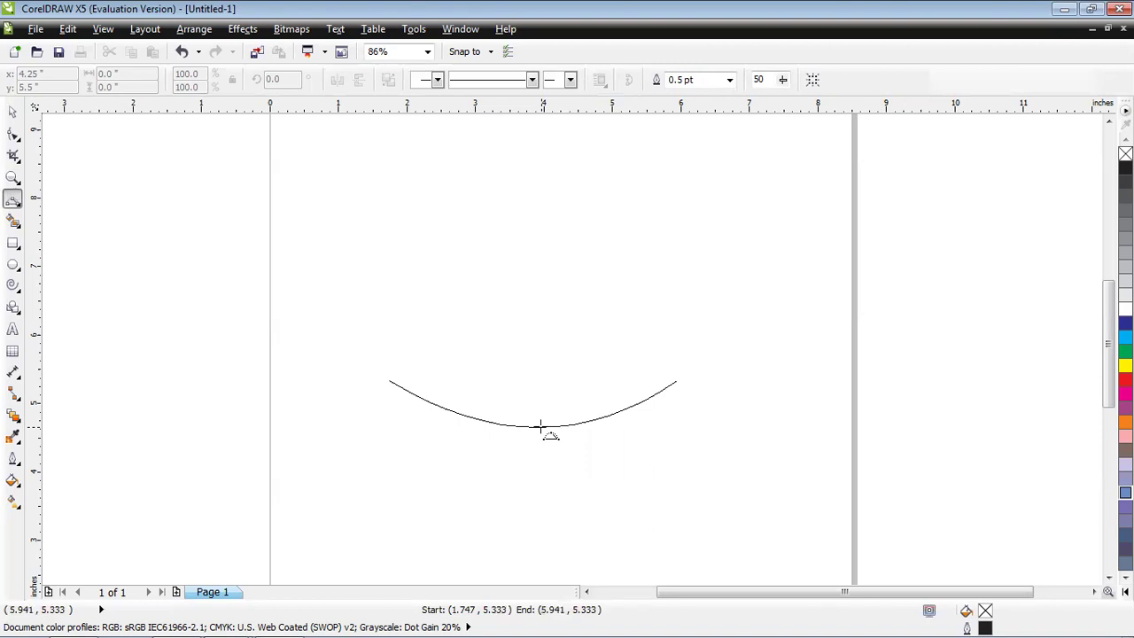
pyautogui.click(539, 428)
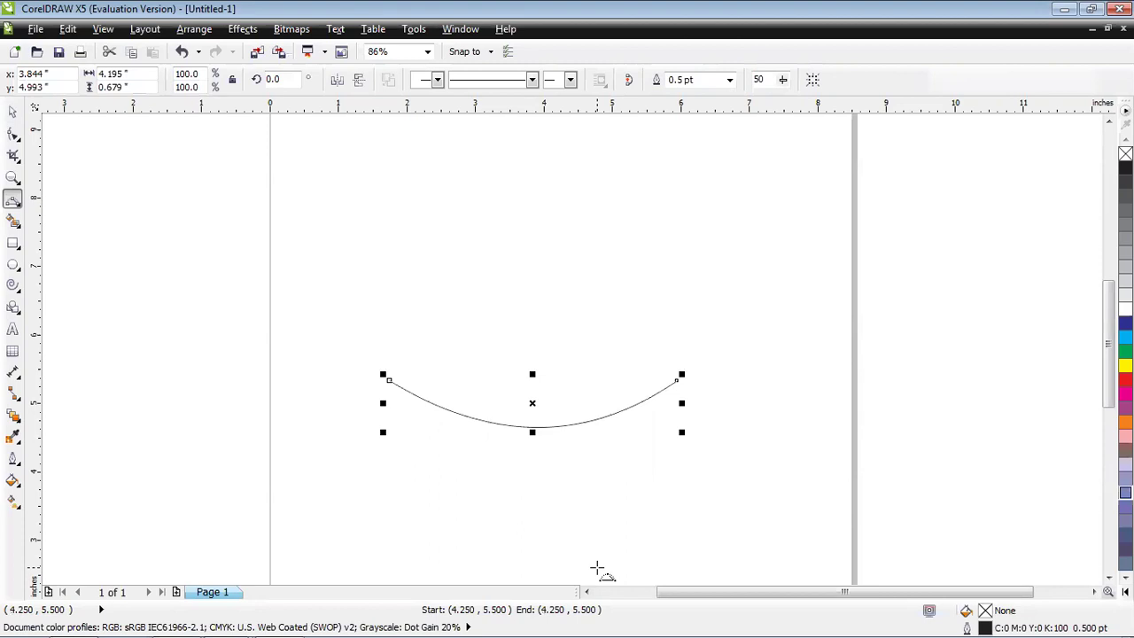
# Show the list of available curve-drawing tools.
pyautogui.click(13, 203)
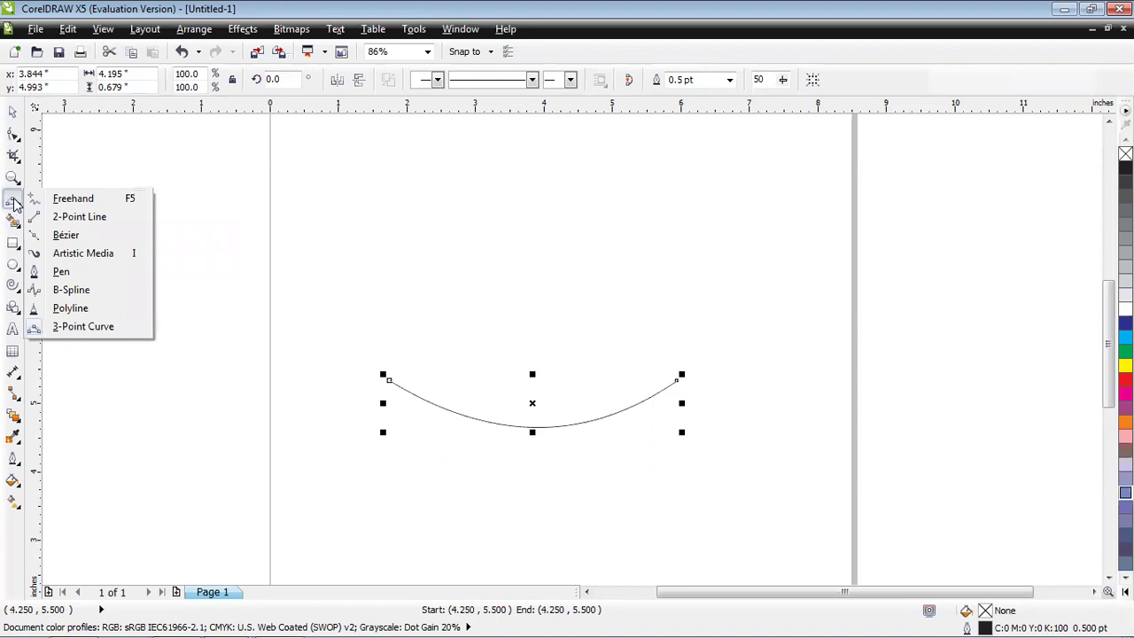